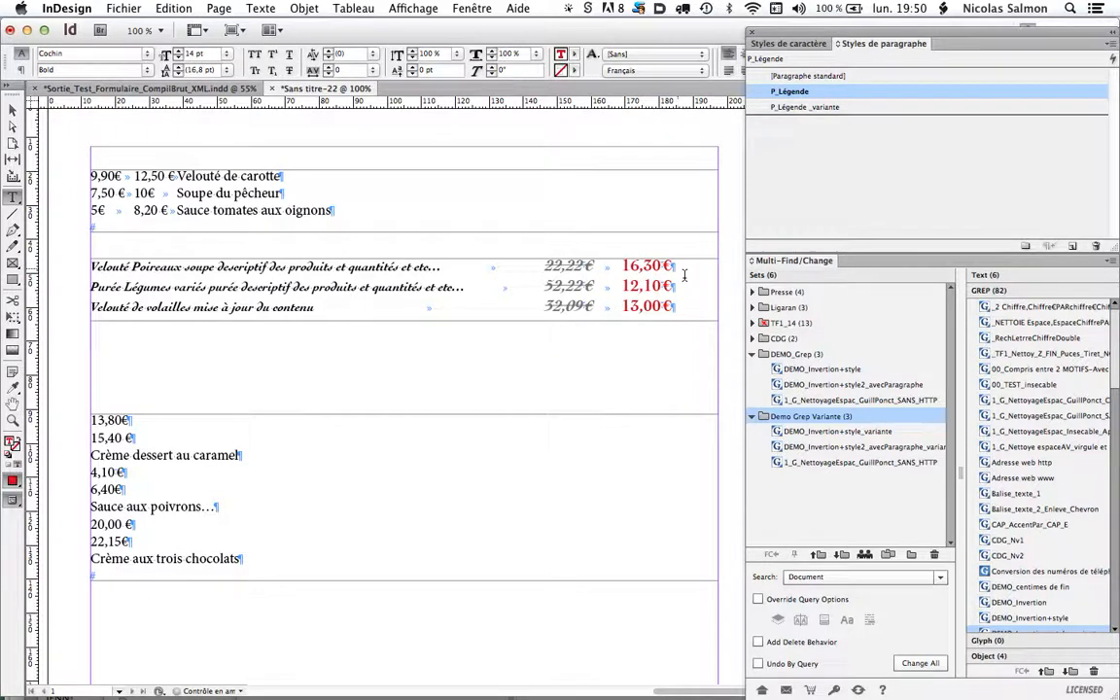
Review the document's character styles and examine the GREP style rules defined in the P_Légende paragraph style.
{"action": "left_click", "coordinate": [792, 45]}
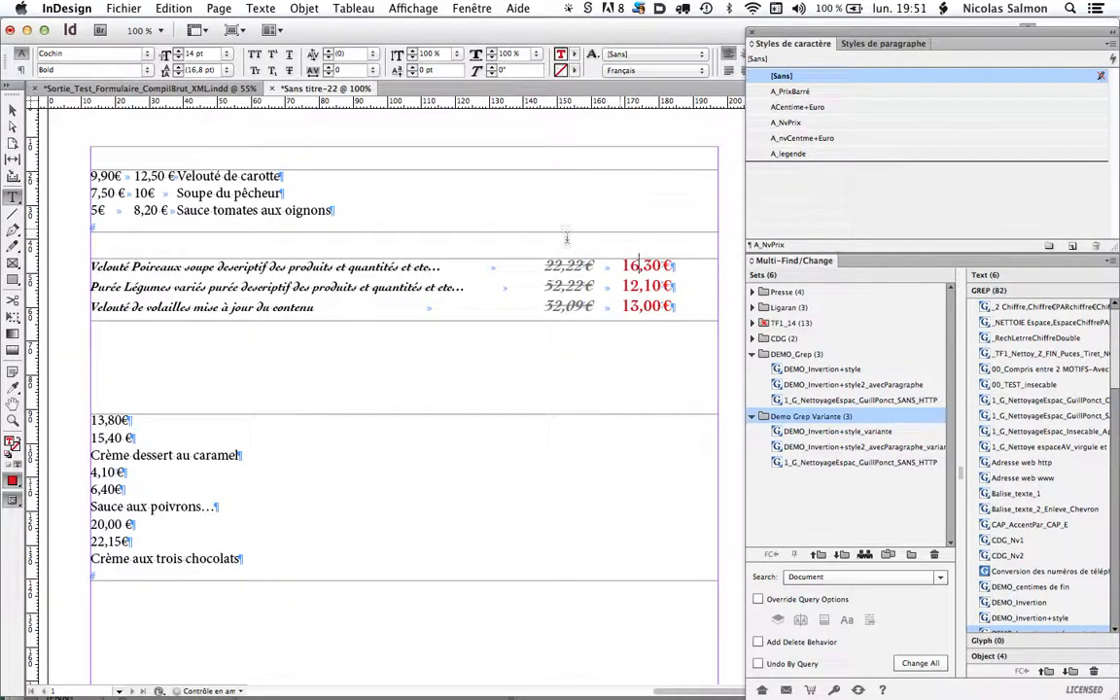
{"action": "left_click", "coordinate": [878, 44]}
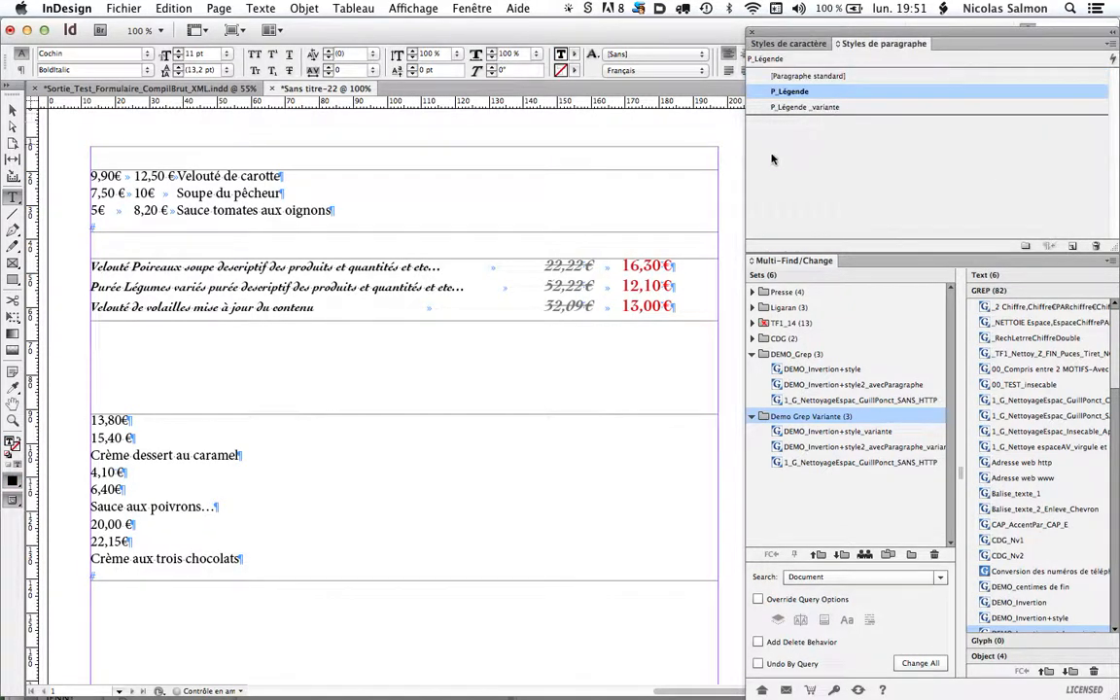
{"action": "double_click", "coordinate": [832, 94]}
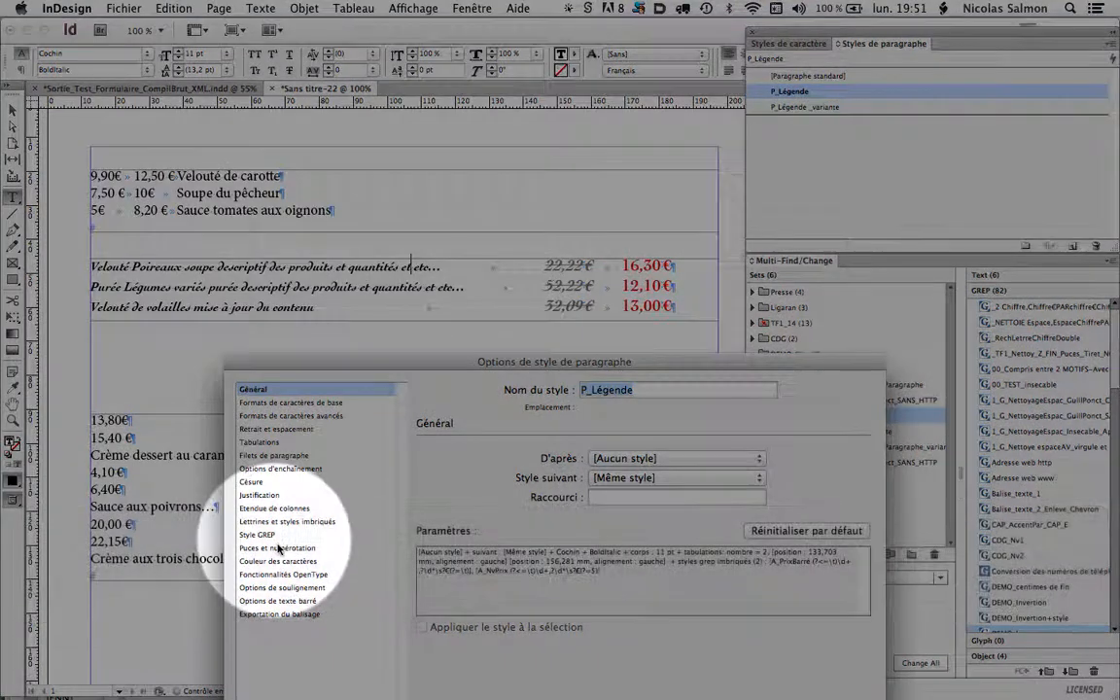
{"action": "left_click", "coordinate": [264, 534]}
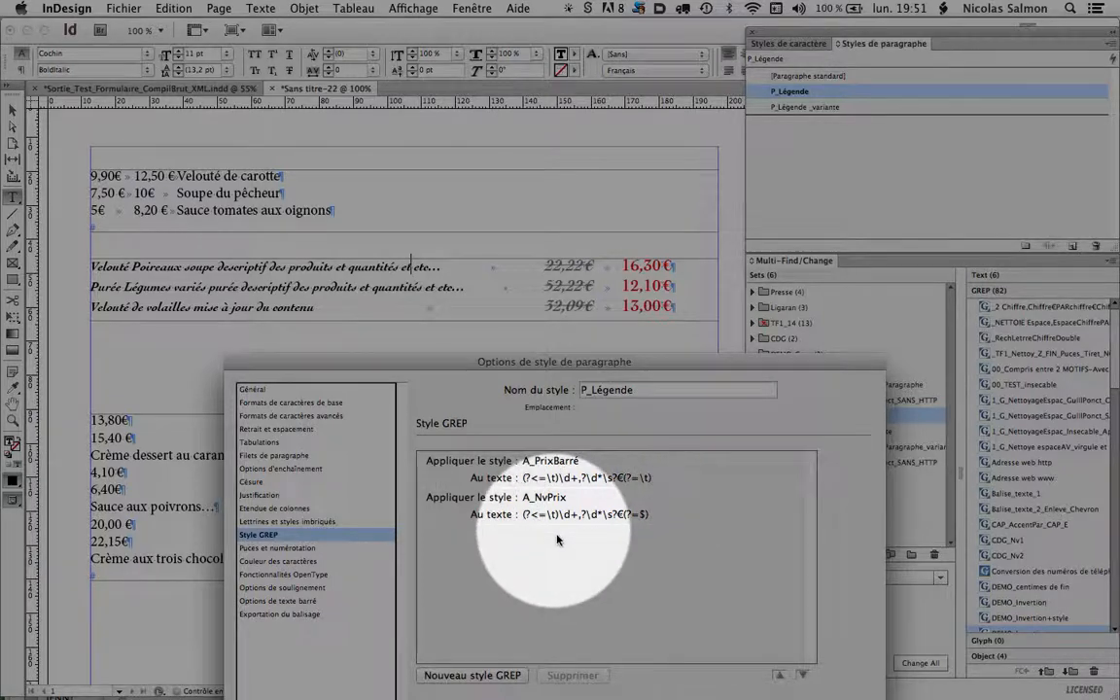
{"action": "key", "text": "Escape"}
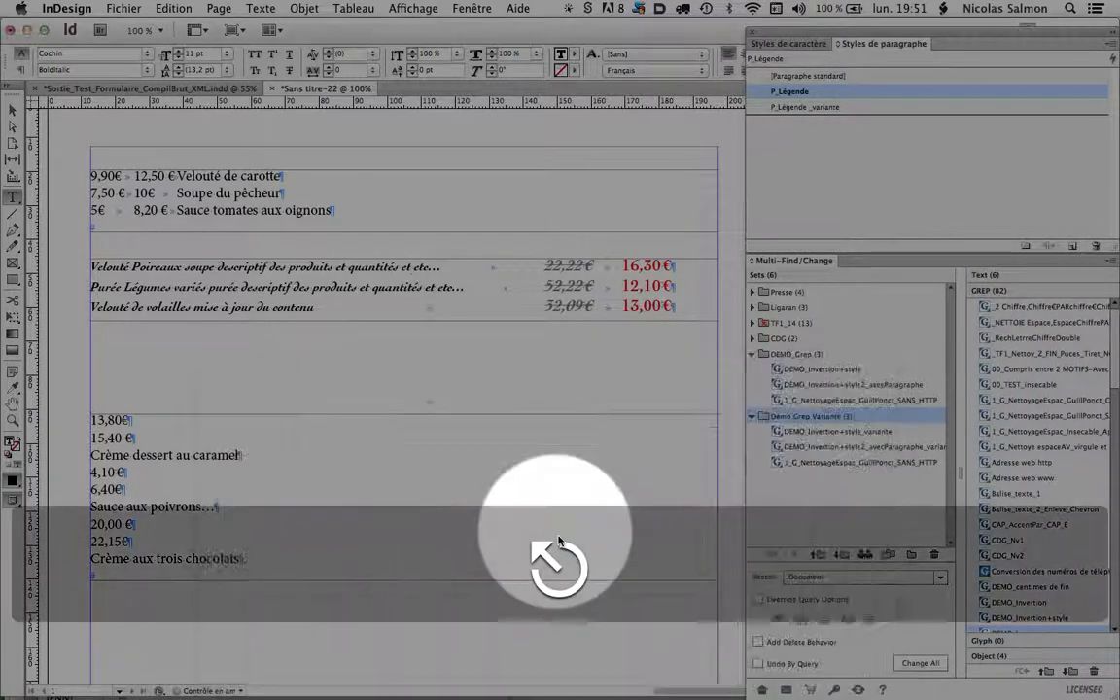
{"action": "key", "text": "F1"}
{"action": "left_click", "coordinate": [684, 411]}
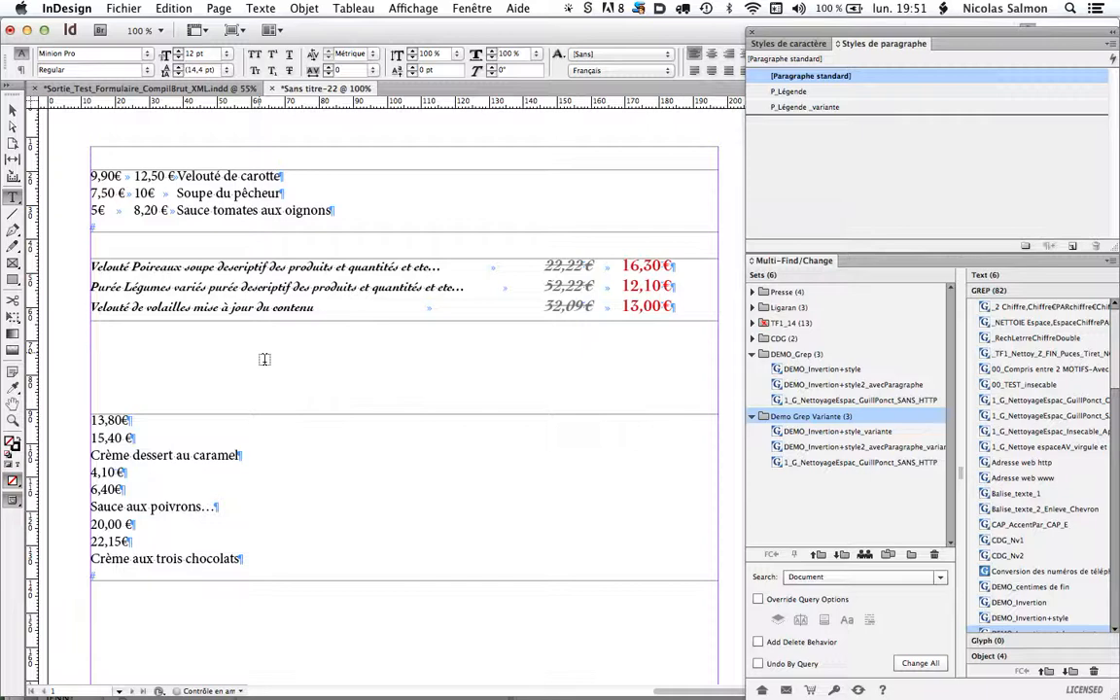
{"action": "key", "text": "F1"}
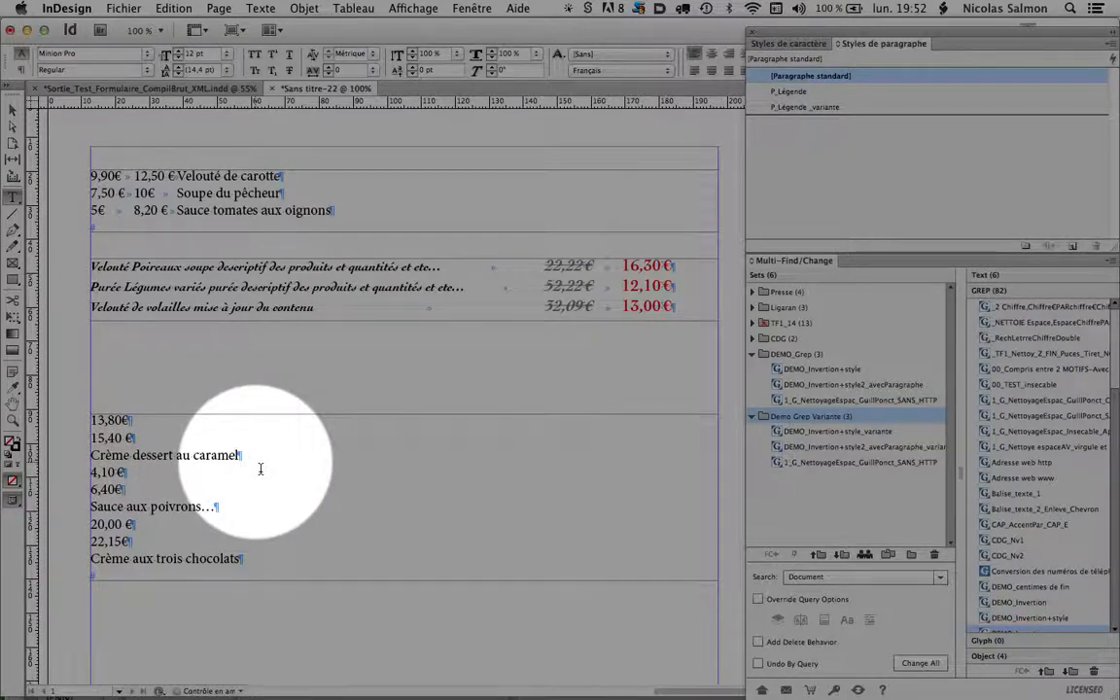
{"action": "key", "text": "F1"}
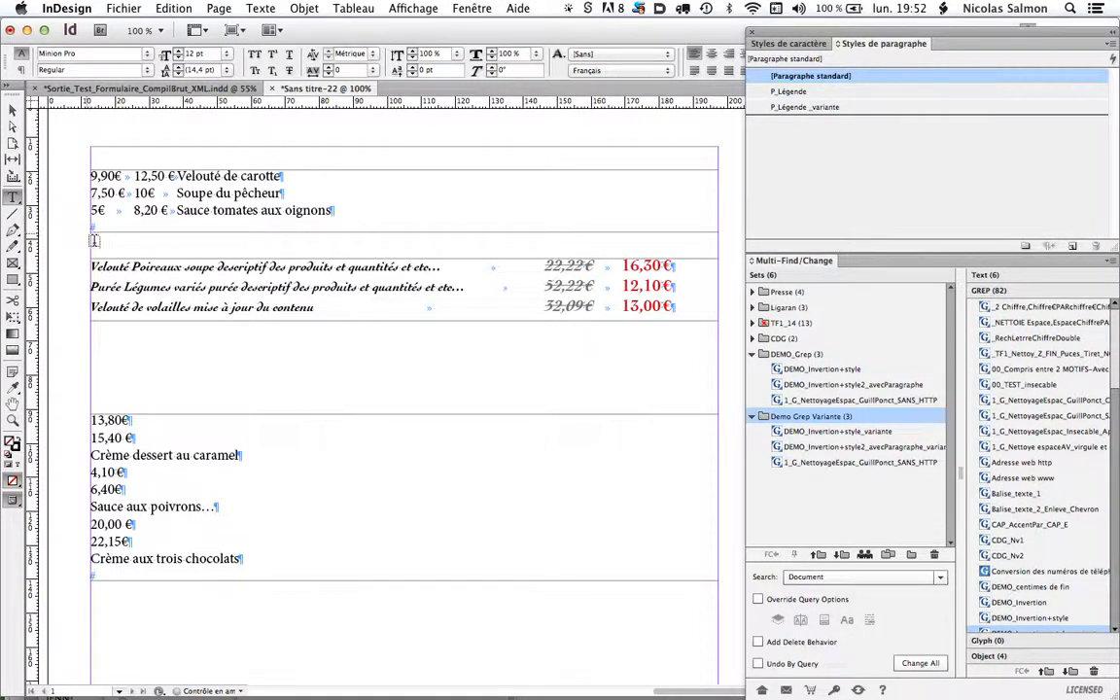
{"action": "key", "text": "F1"}
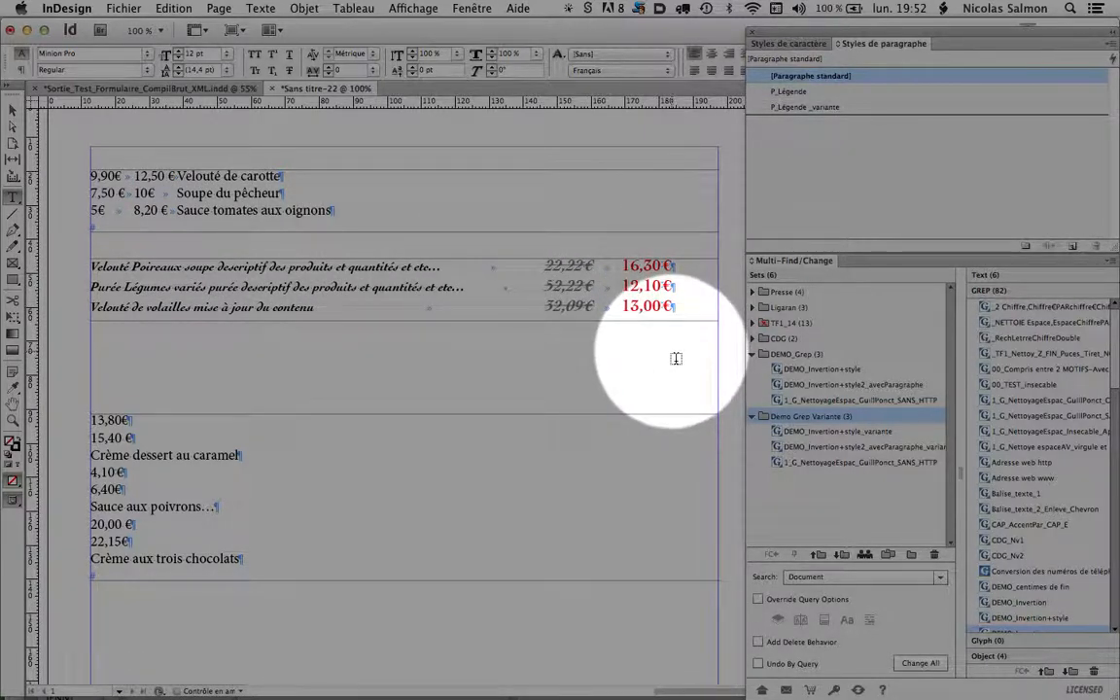
{"action": "key", "text": "F1"}
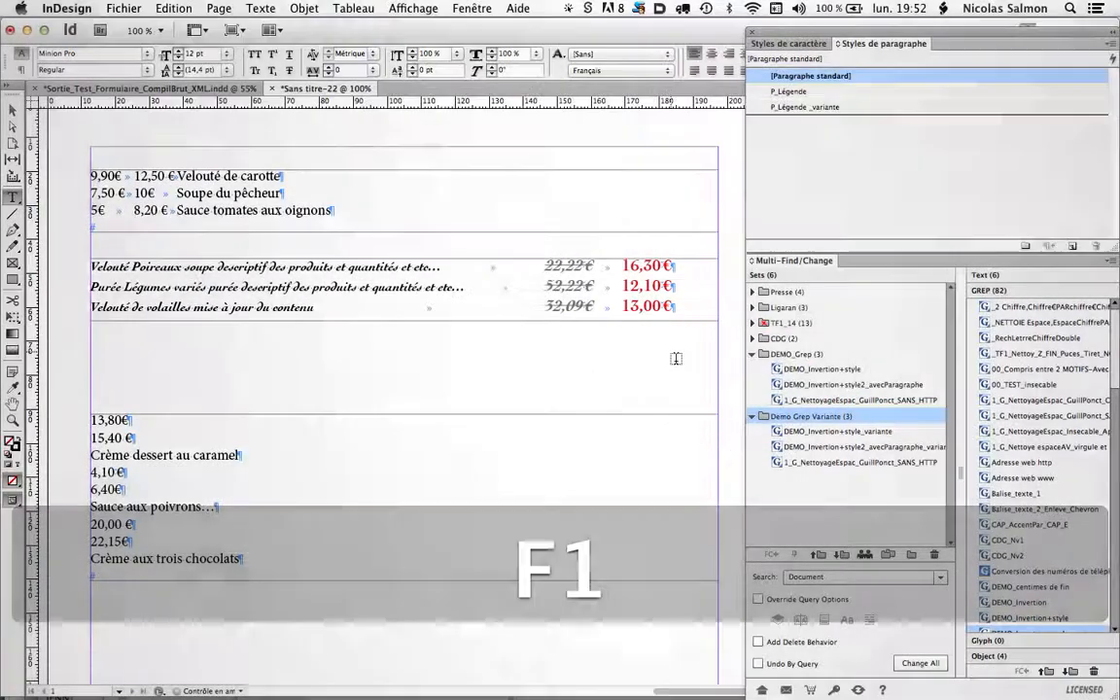
Select the DEMO_Grep query set and look through the saved queries in Find/Change without altering the search.
{"action": "left_click", "coordinate": [795, 354]}
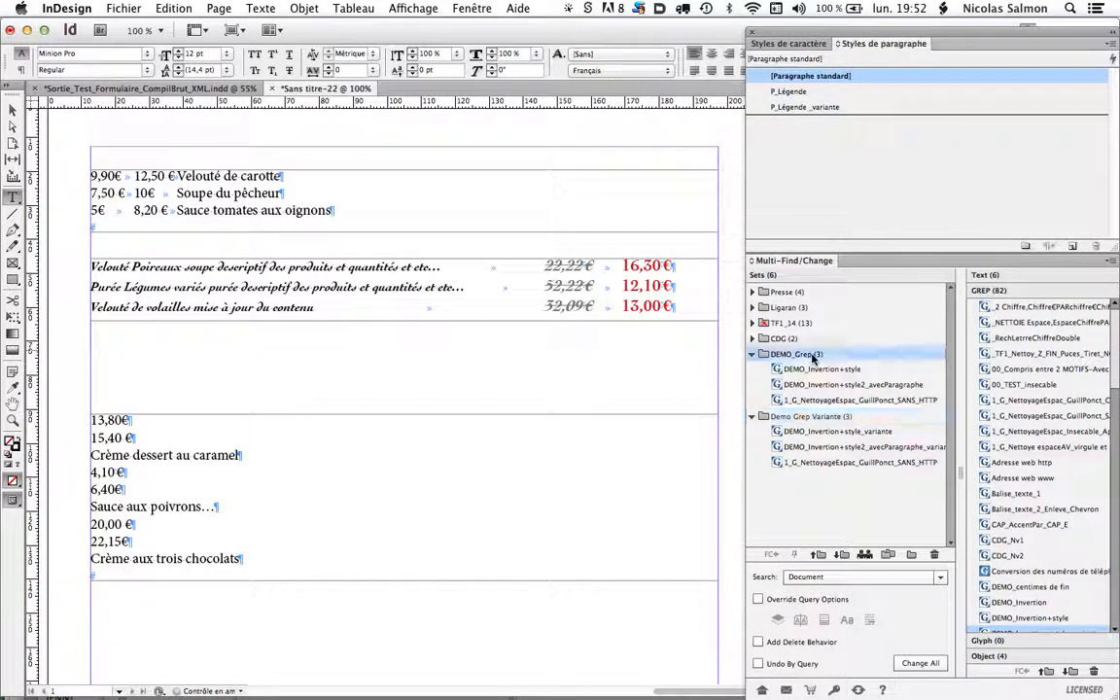
{"action": "key", "text": "F1"}
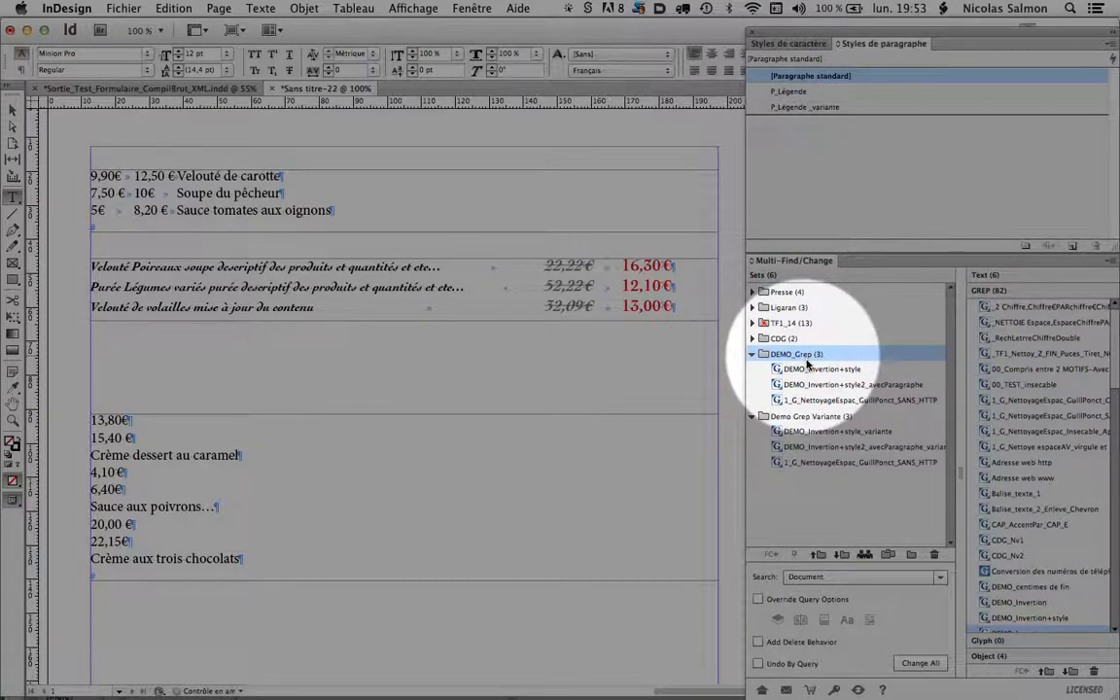
{"action": "key", "text": "super+f"}
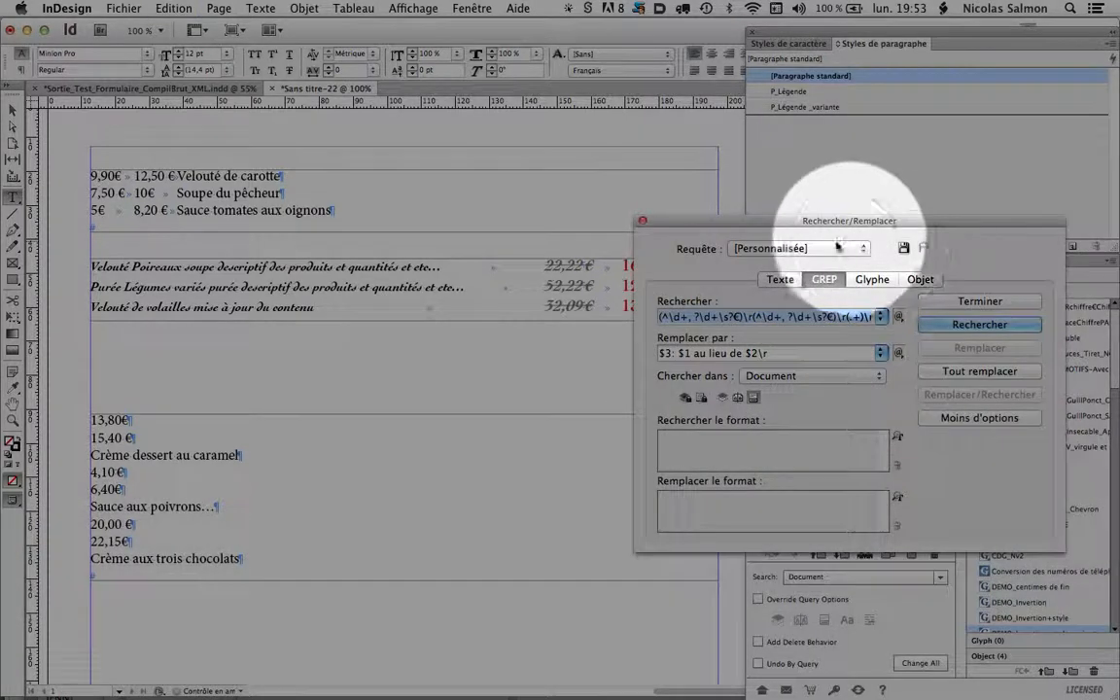
{"action": "left_click", "coordinate": [768, 248]}
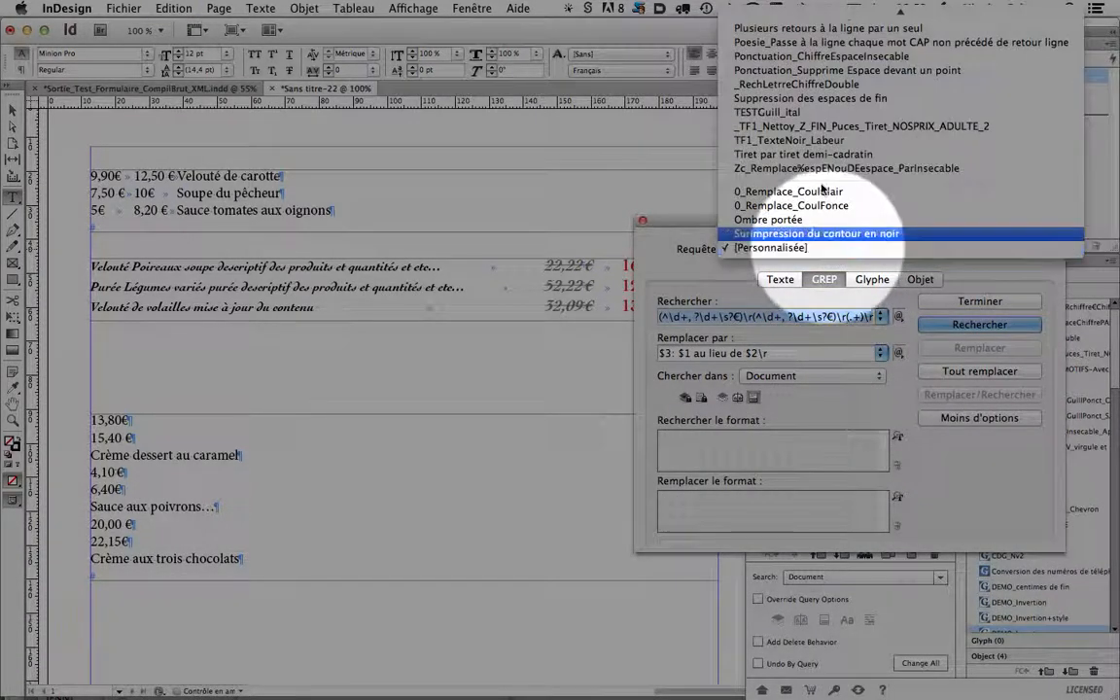
{"action": "left_click", "coordinate": [615, 208]}
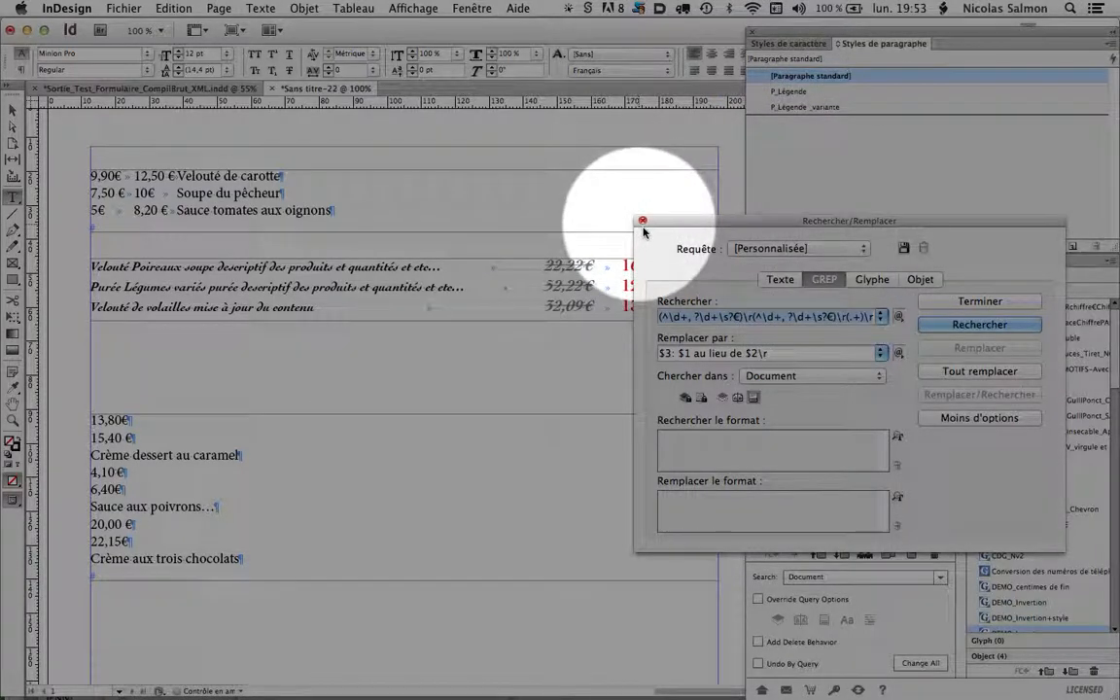
{"action": "left_click", "coordinate": [642, 221]}
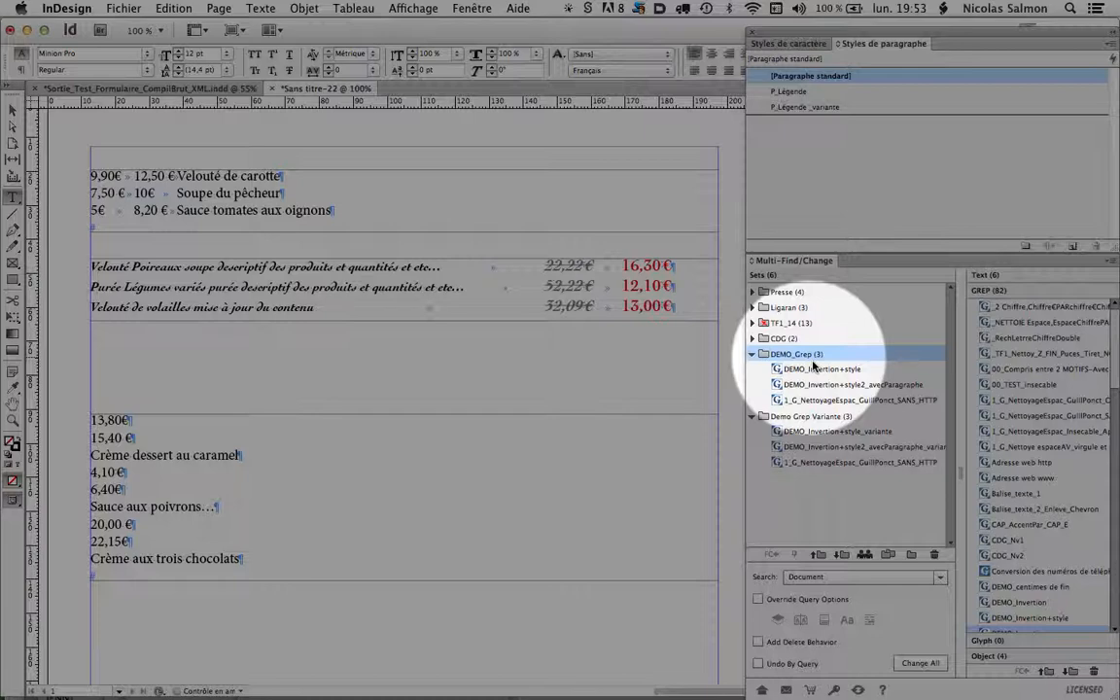
Try the DEMO_Grep set by changing all matches in the document, and undo the replacements.
{"action": "left_click", "coordinate": [928, 670]}
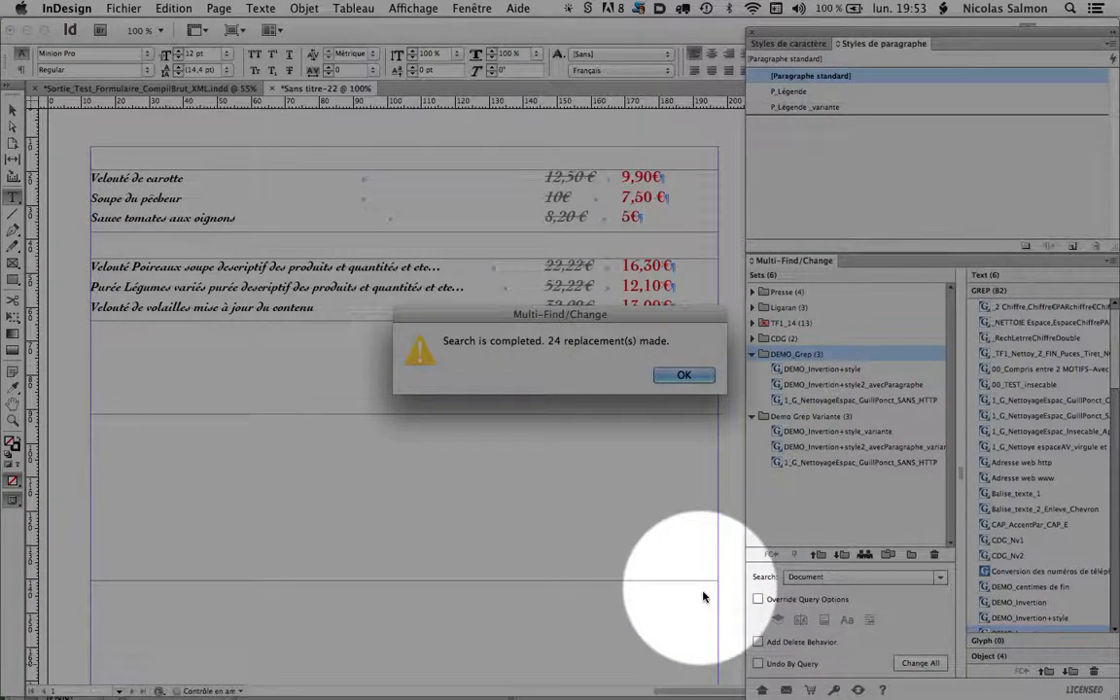
{"action": "key", "text": "F1"}
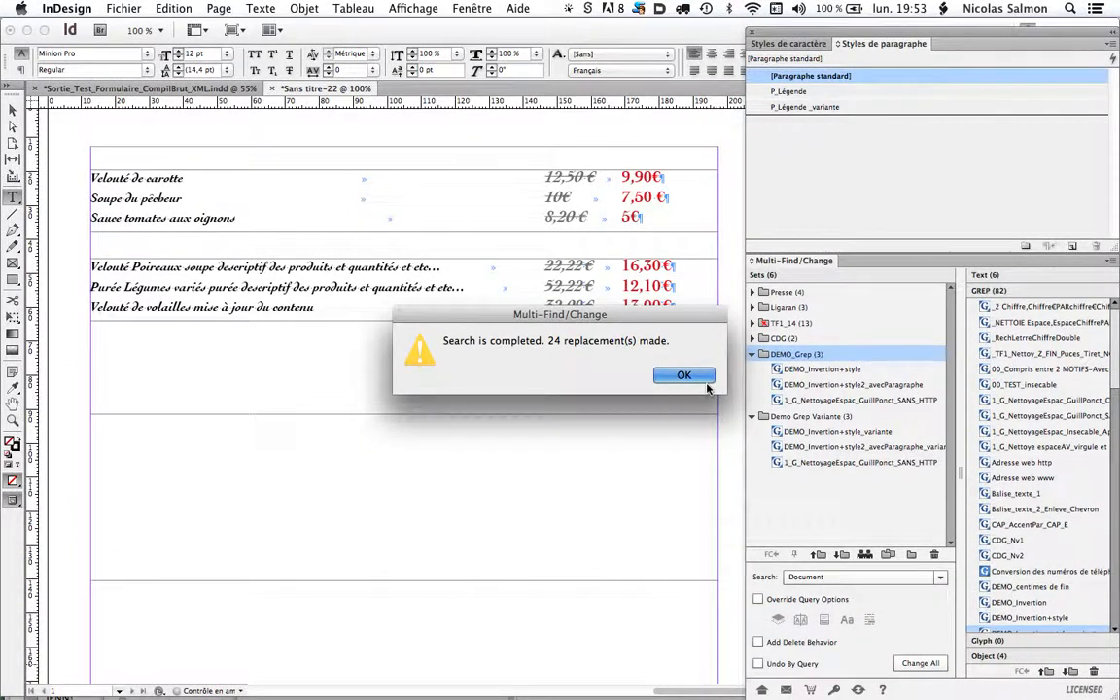
{"action": "left_click", "coordinate": [683, 375]}
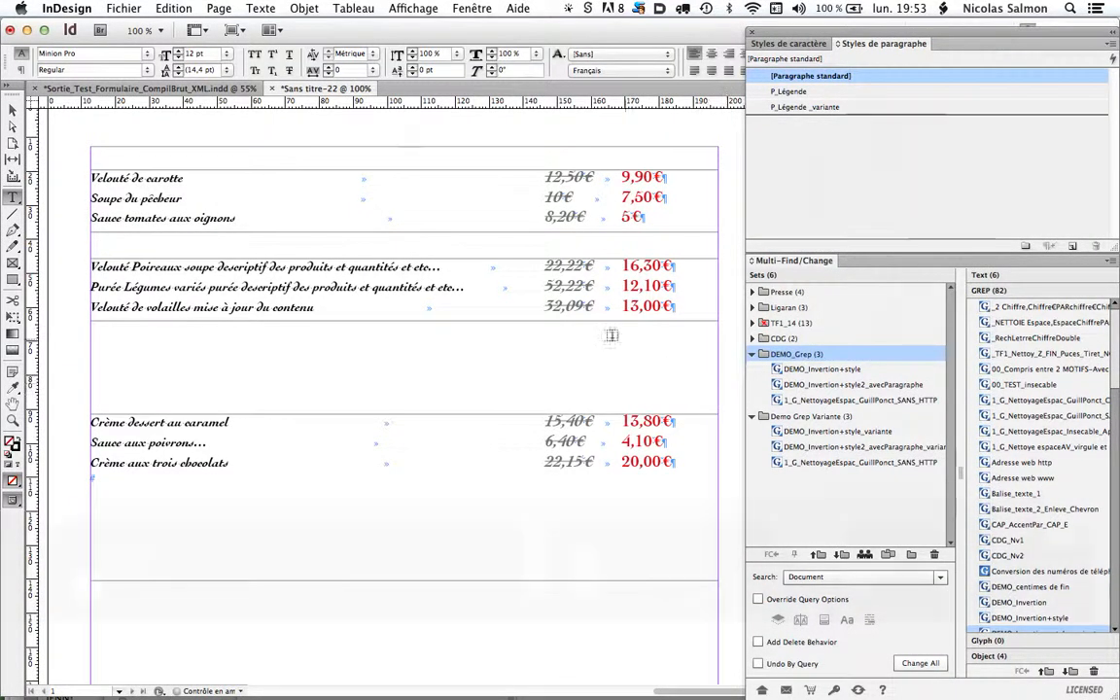
{"action": "key", "text": "F1"}
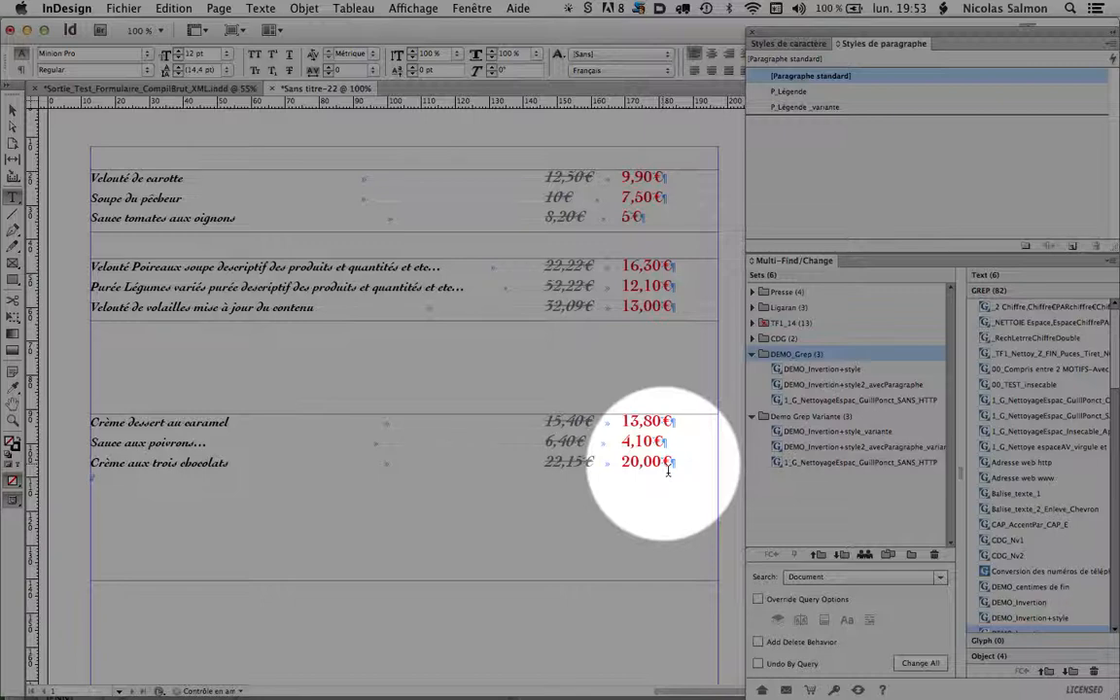
{"action": "key", "text": "F1"}
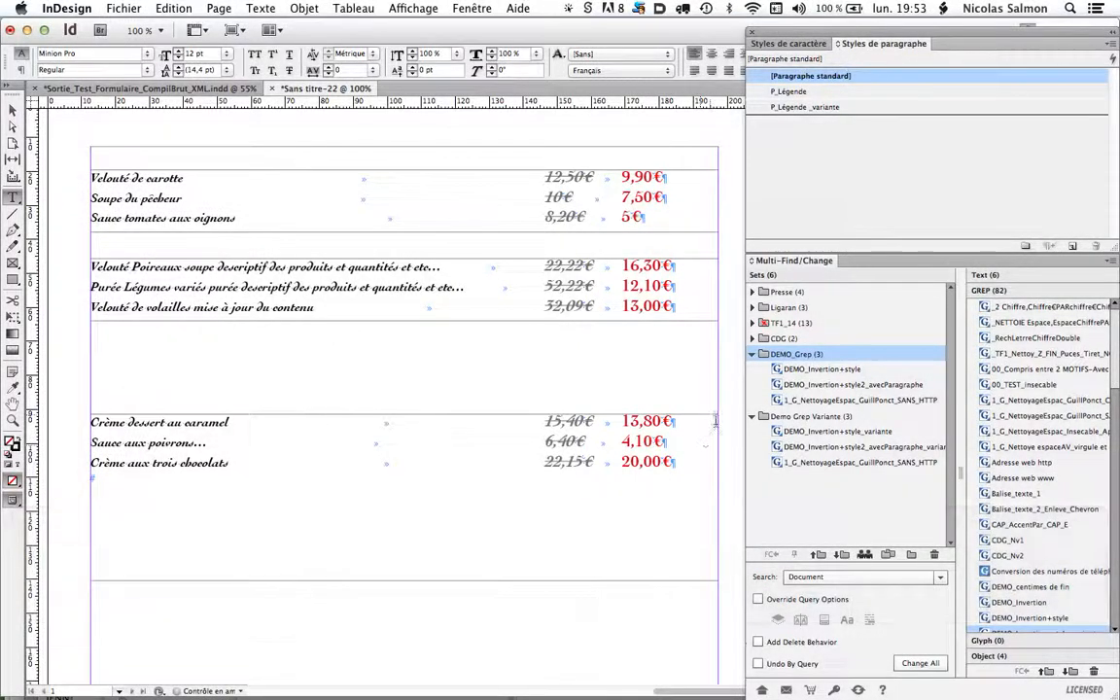
{"action": "key", "text": "super+z"}
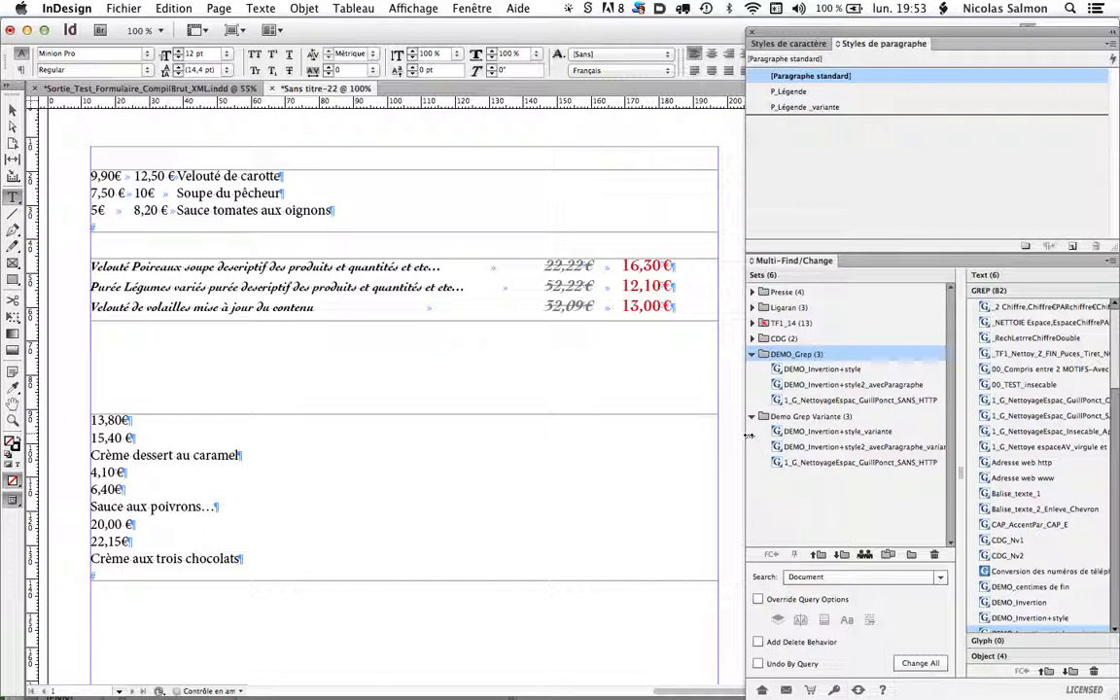
Run all queries of the Demo Grep Variante set across the whole document.
{"action": "left_click", "coordinate": [812, 416]}
{"action": "left_click", "coordinate": [919, 663]}
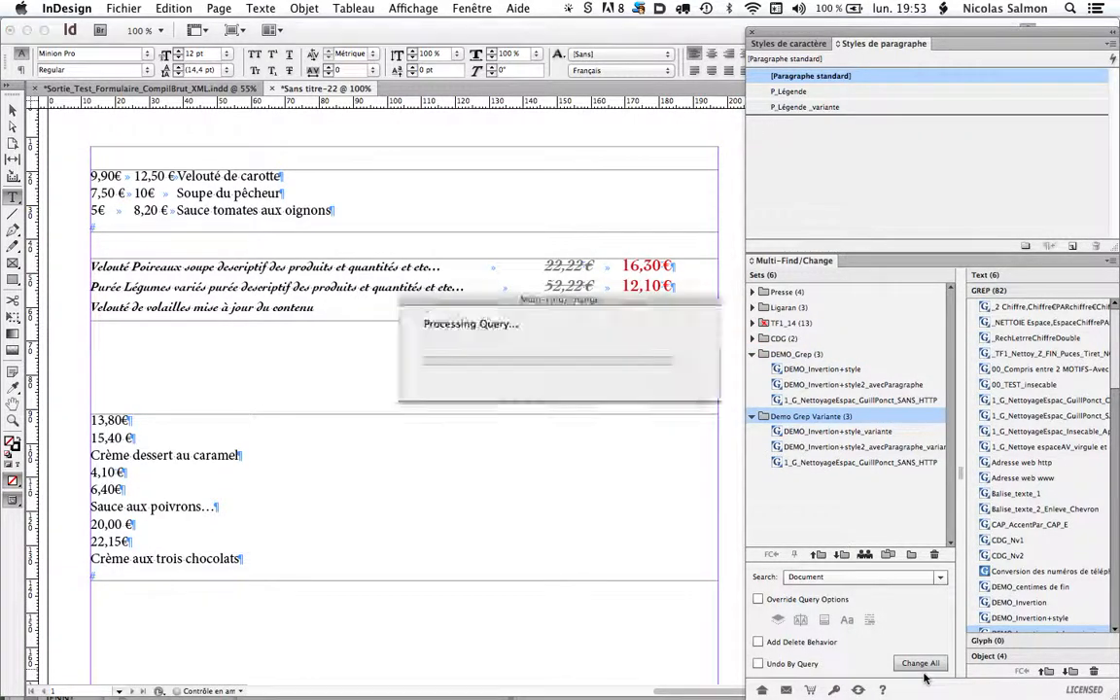
{"action": "left_click", "coordinate": [683, 374]}
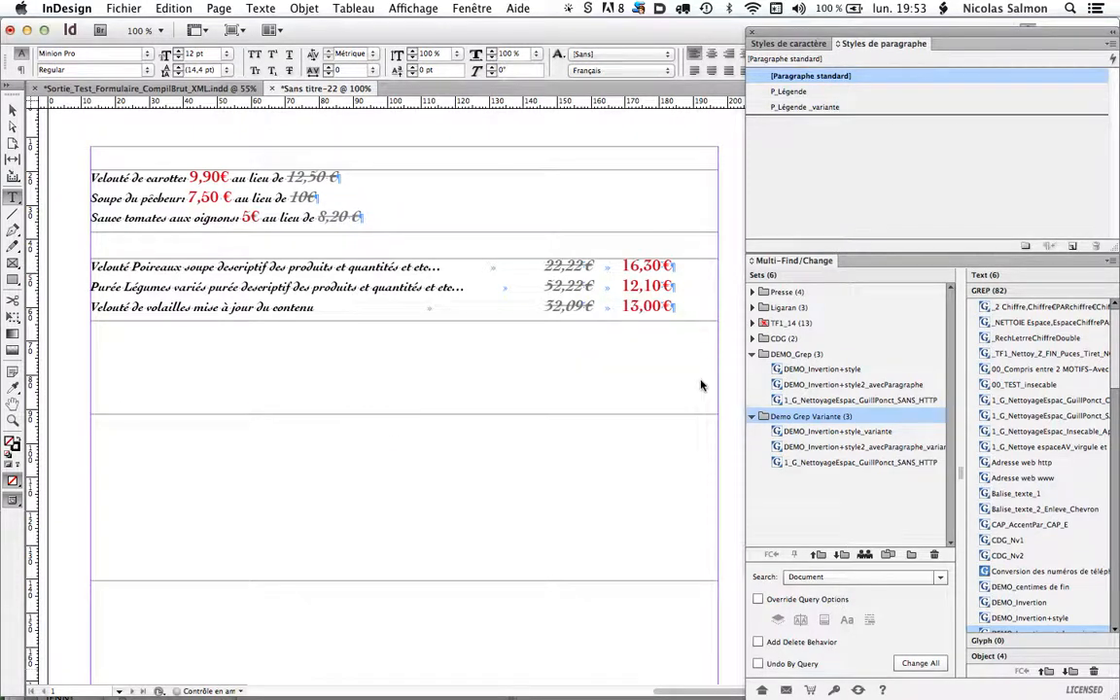
{"action": "key", "text": "F1"}
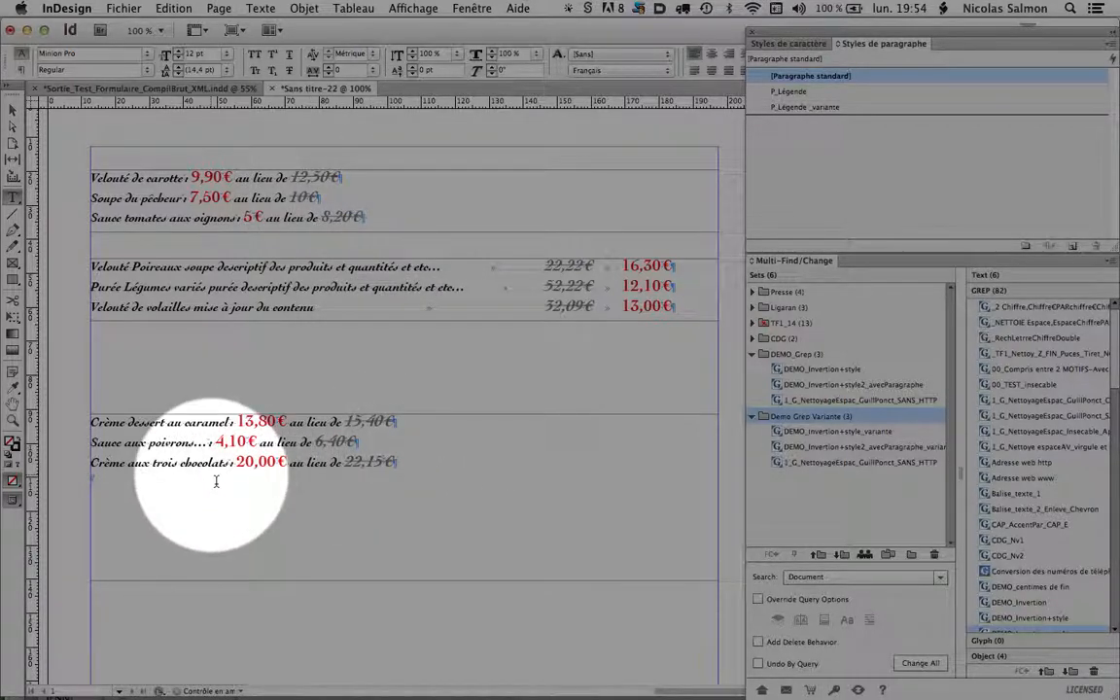
{"action": "key", "text": "F1"}
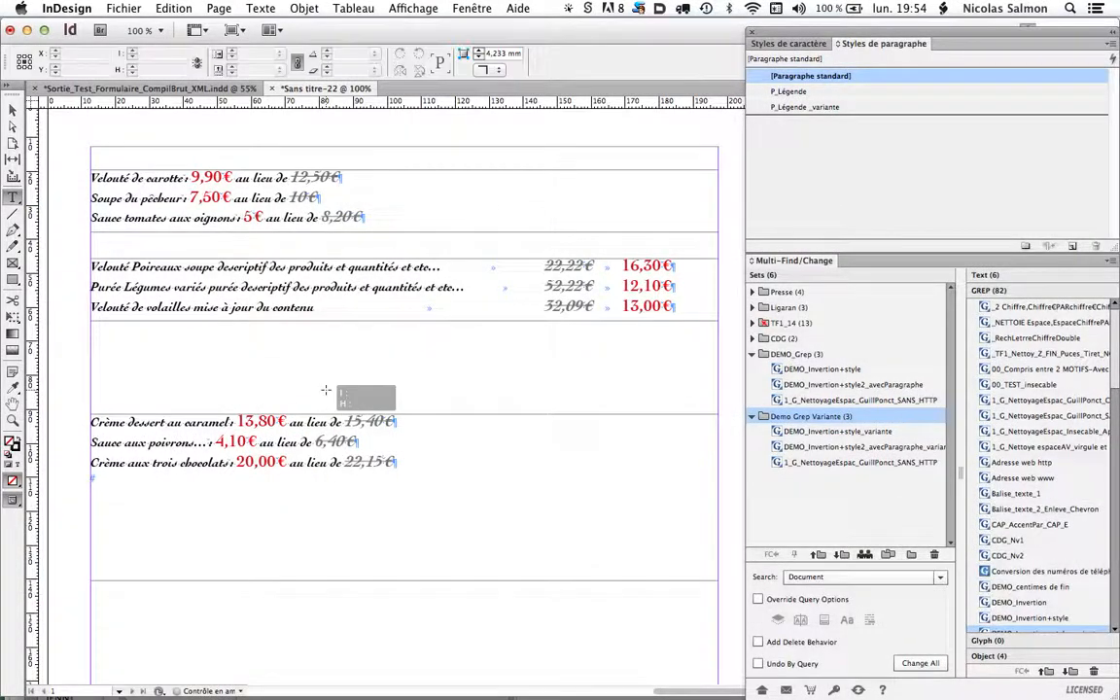
{"action": "key", "text": "alt"}
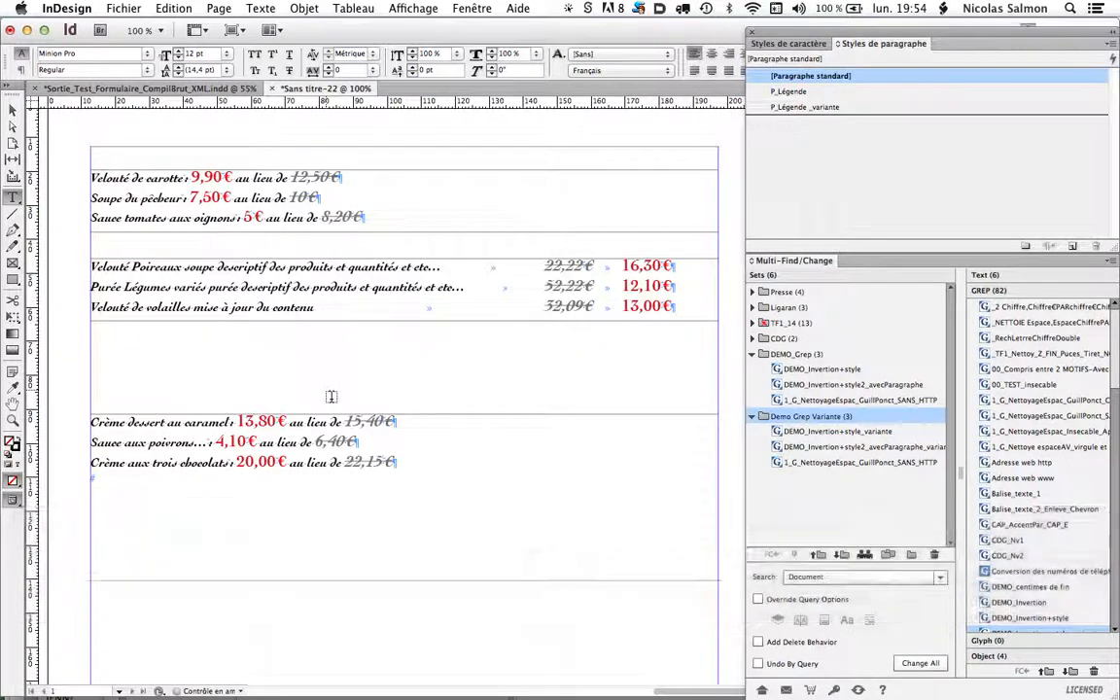
{"action": "key", "text": "super"}
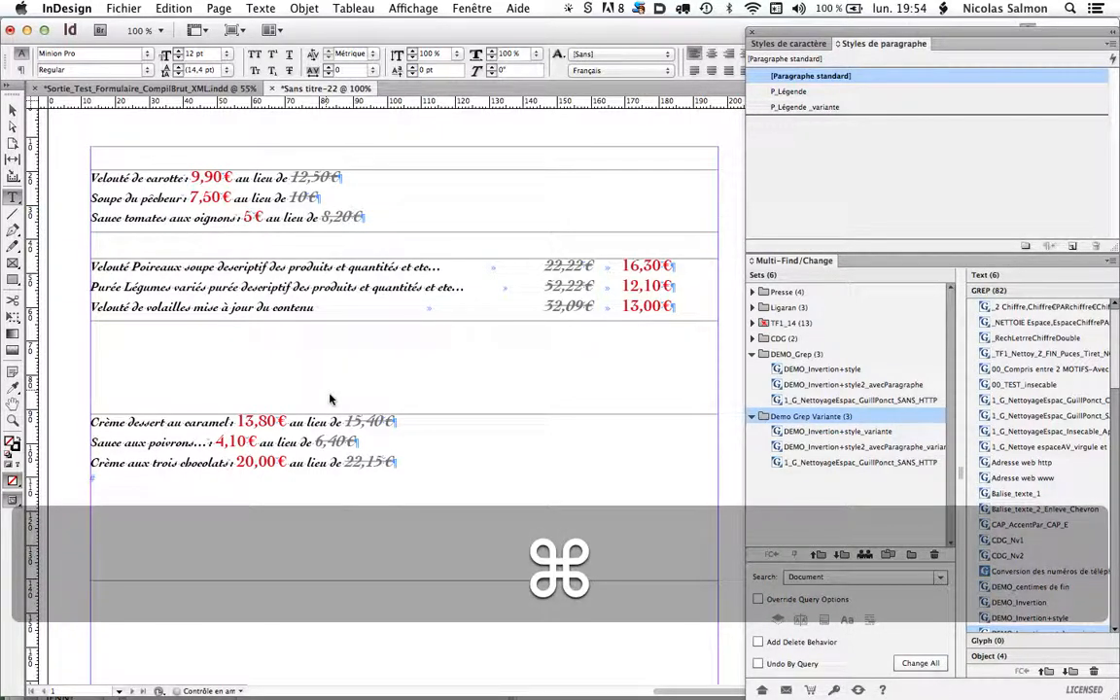